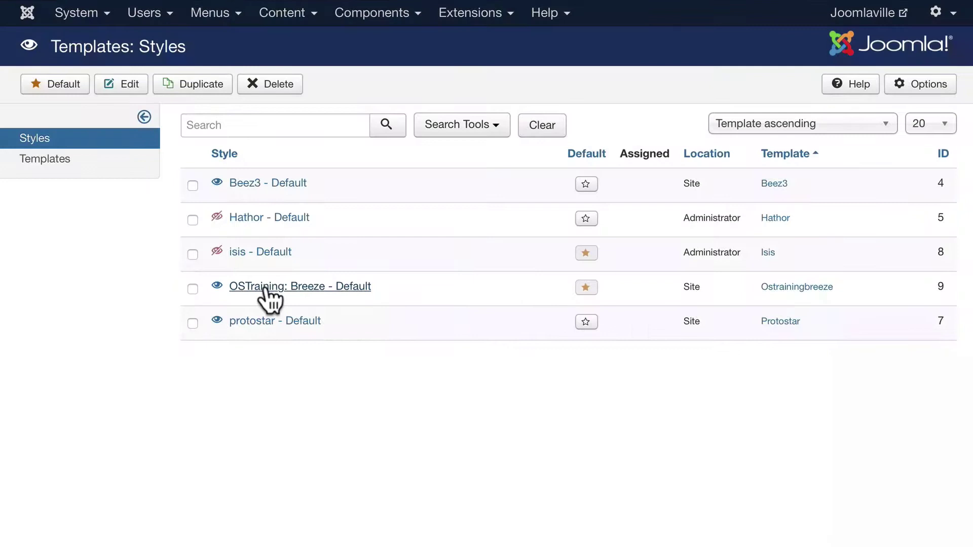
# - Open the OSTraining: Breeze - Default style and review its Advanced tab colour scheme options
pyautogui.click(265, 286)
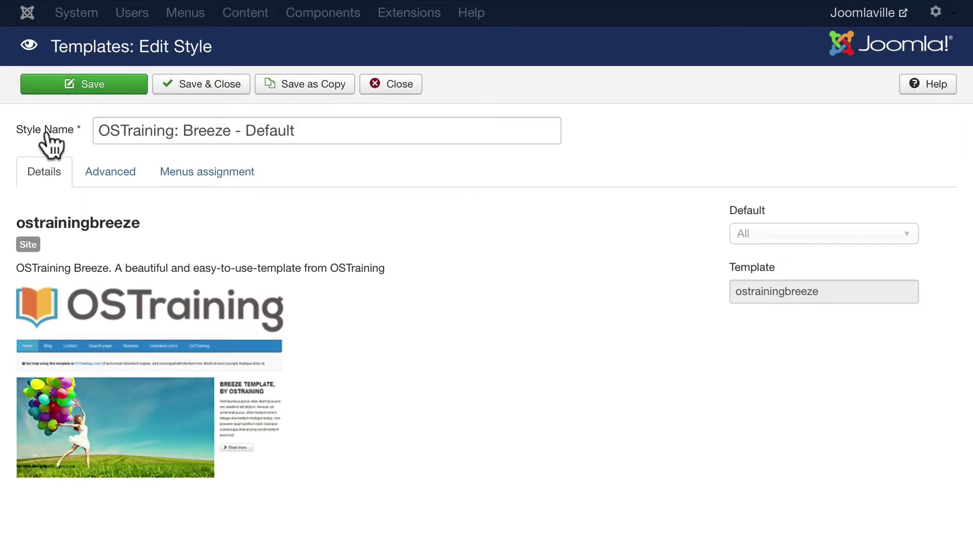
pyautogui.click(100, 174)
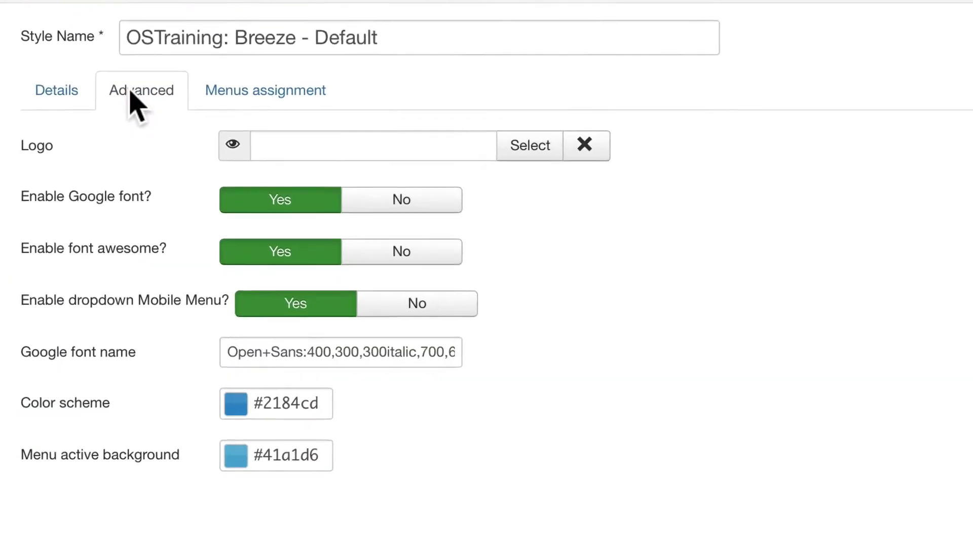
pyautogui.moveTo(121, 205)
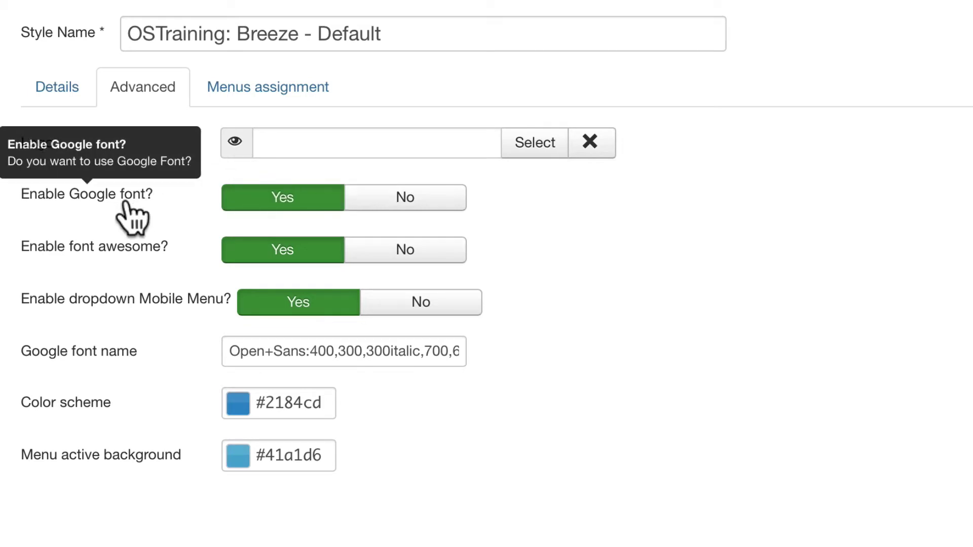
pyautogui.moveTo(76, 253)
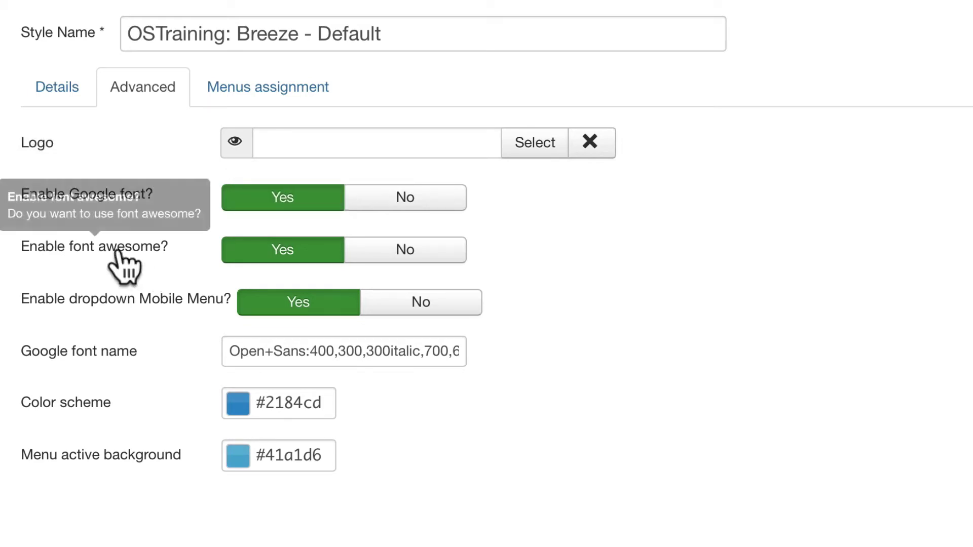
pyautogui.moveTo(28, 299)
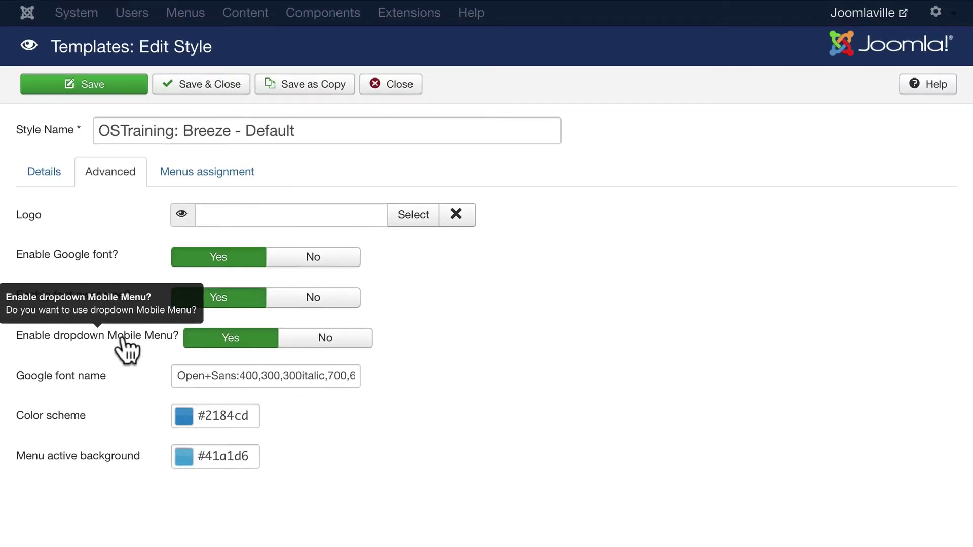
pyautogui.moveTo(25, 384)
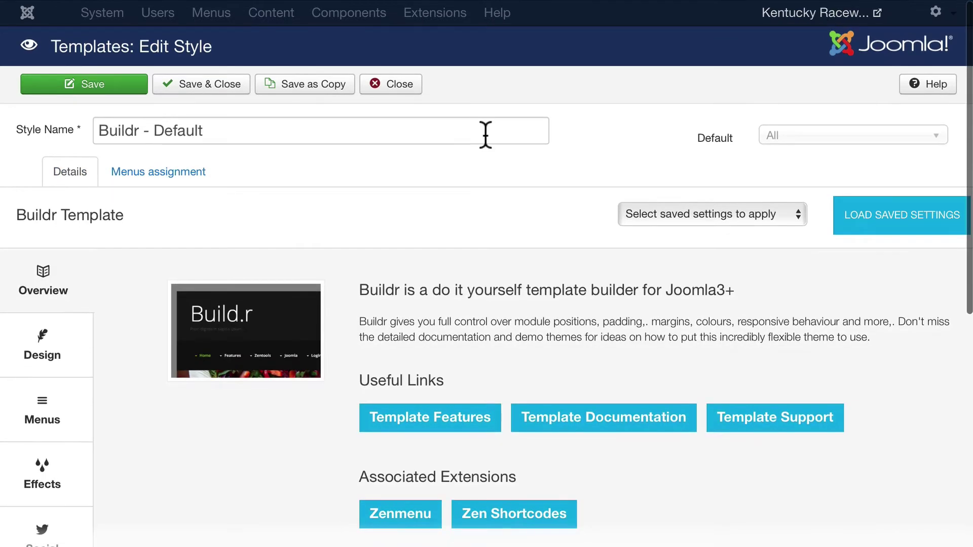
# - In the Buildr style's Design layout builder, drag the Grid5 block down into a lower row
pyautogui.scroll(-2, 485, 134)
pyautogui.scroll(-3, 485, 134)
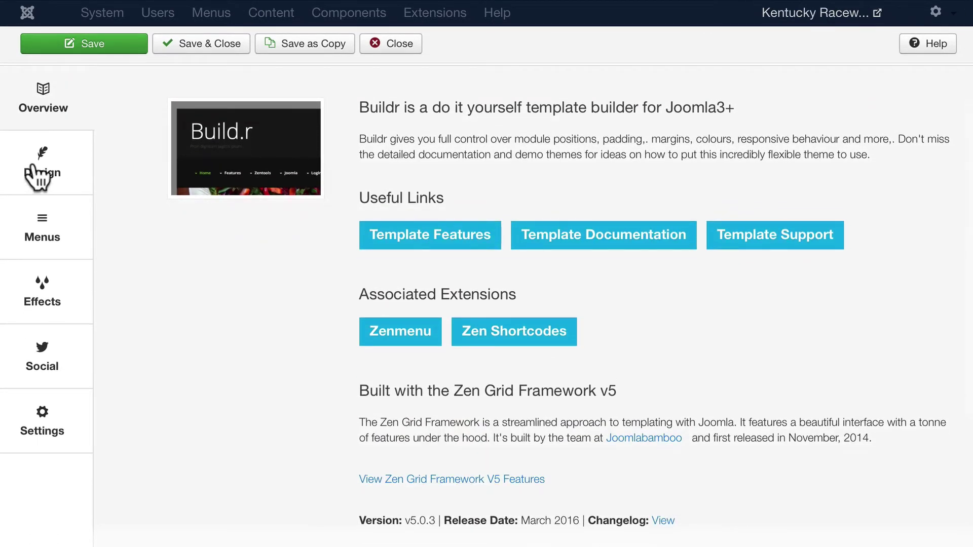
pyautogui.click(35, 172)
pyautogui.scroll(-7, 123, 215)
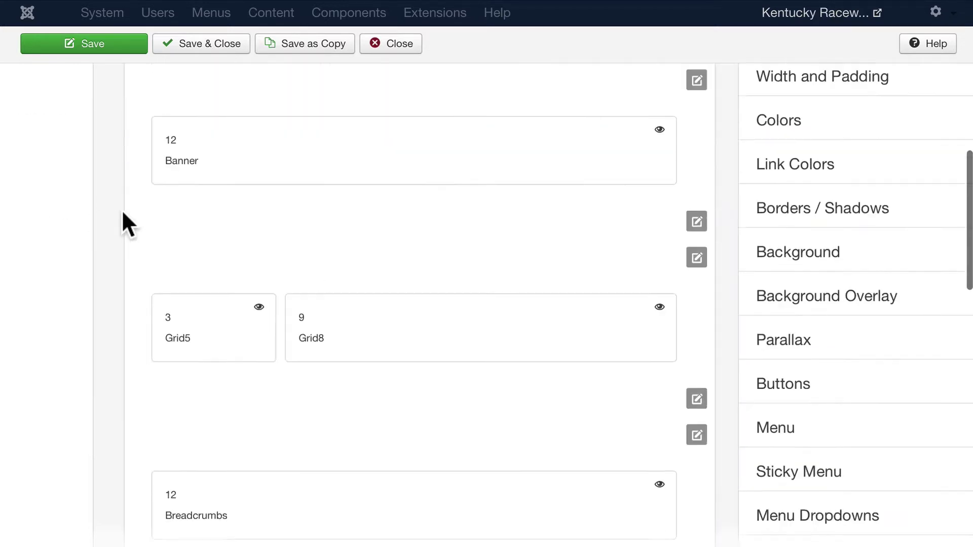
pyautogui.scroll(1, 123, 215)
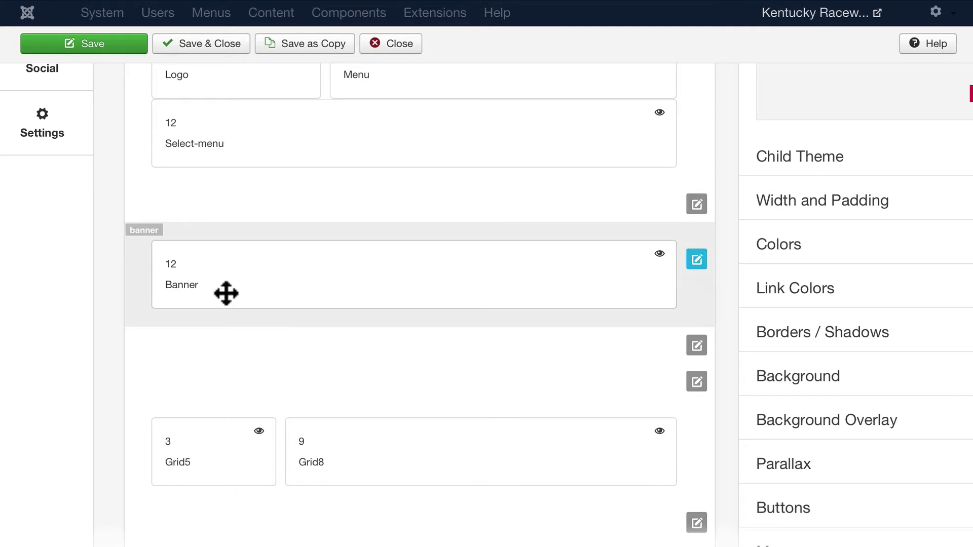
pyautogui.moveTo(265, 460); pyautogui.dragTo(226, 191)
pyautogui.scroll(15, 490, 200)
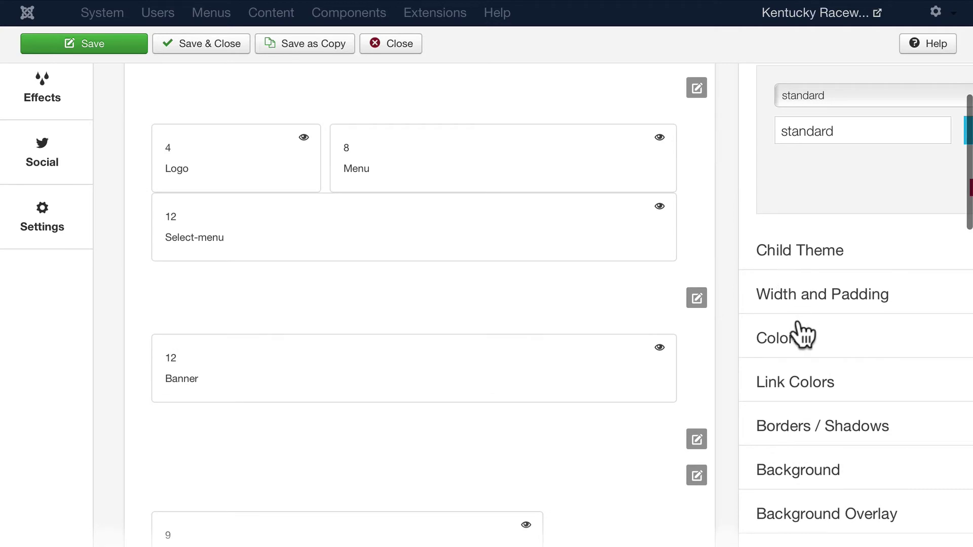
pyautogui.scroll(-5, 806, 393)
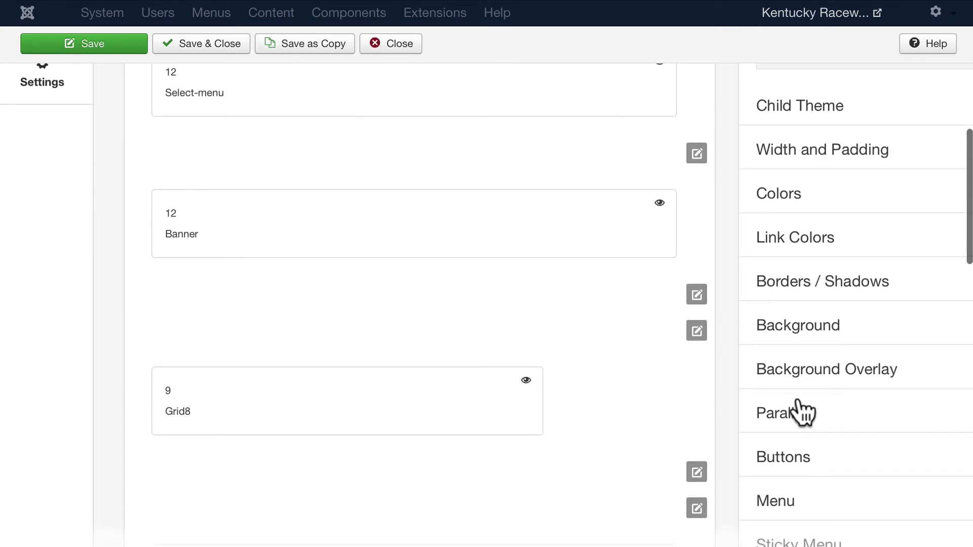
pyautogui.scroll(-5, 843, 404)
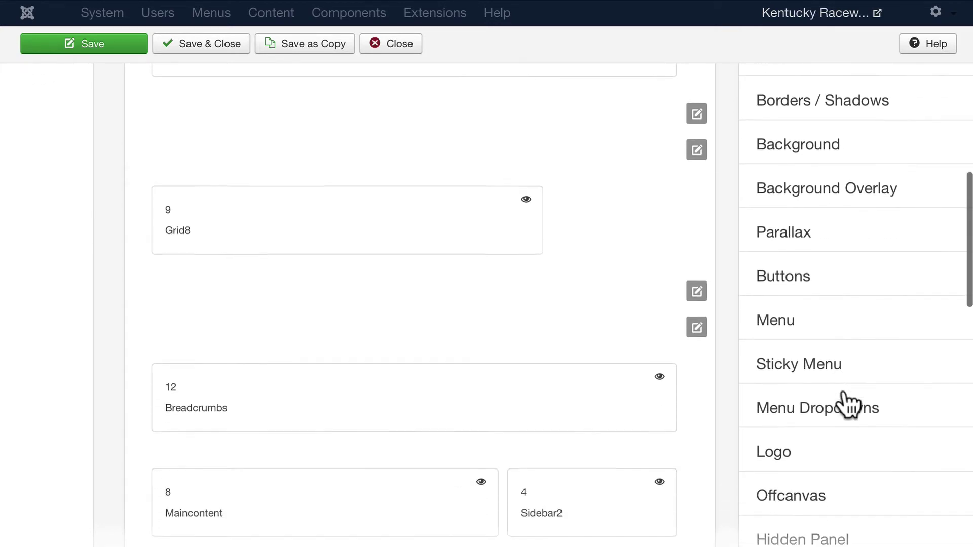
pyautogui.scroll(-3, 848, 405)
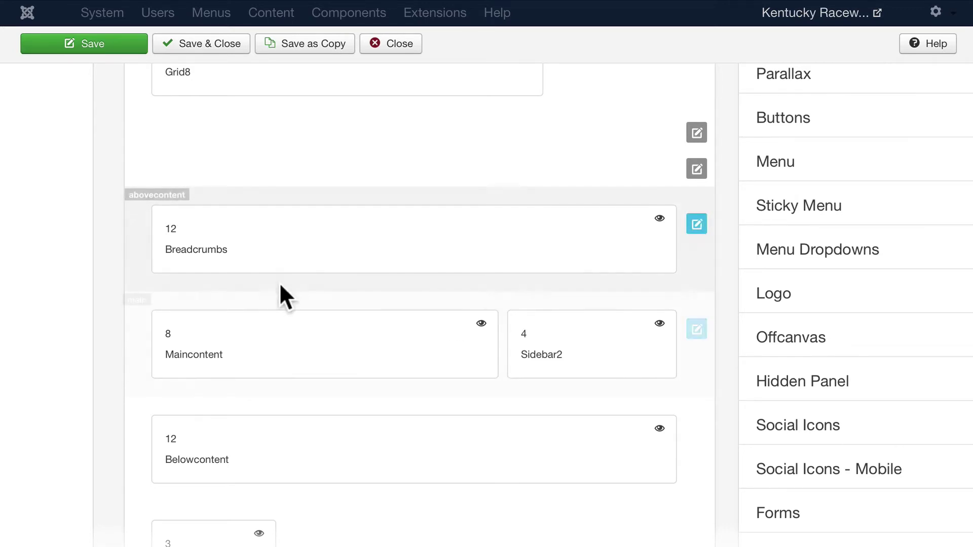
pyautogui.scroll(10, 248, 276)
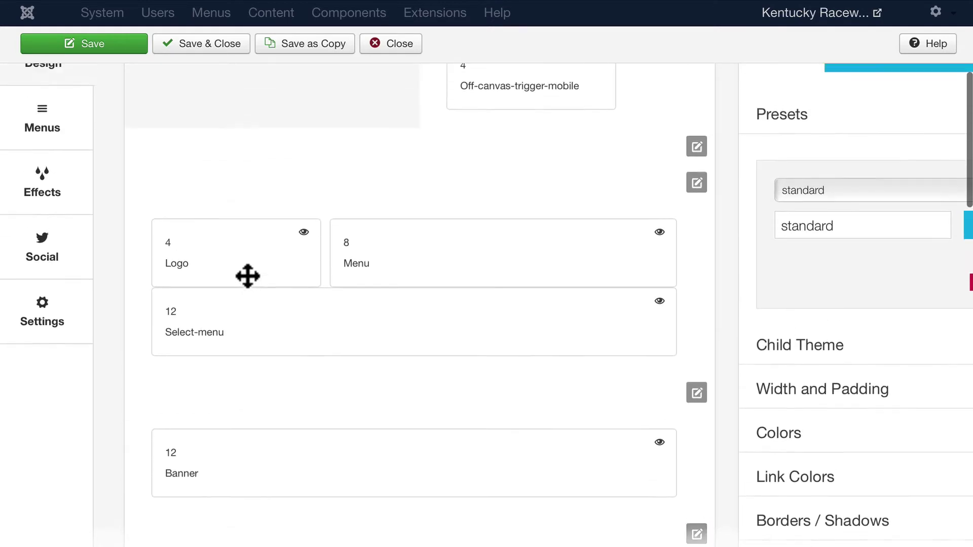
pyautogui.scroll(-3, 252, 271)
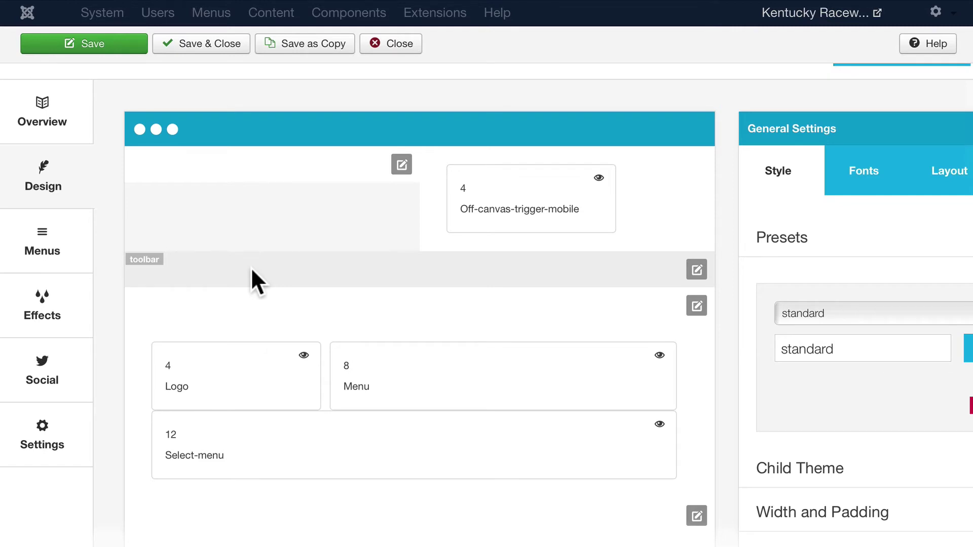
# - Look through the Buildr template's Menus, Effects, Social and Settings option panels
pyautogui.click(44, 260)
pyautogui.scroll(-5, 147, 250)
pyautogui.scroll(2, 147, 250)
pyautogui.click(49, 183)
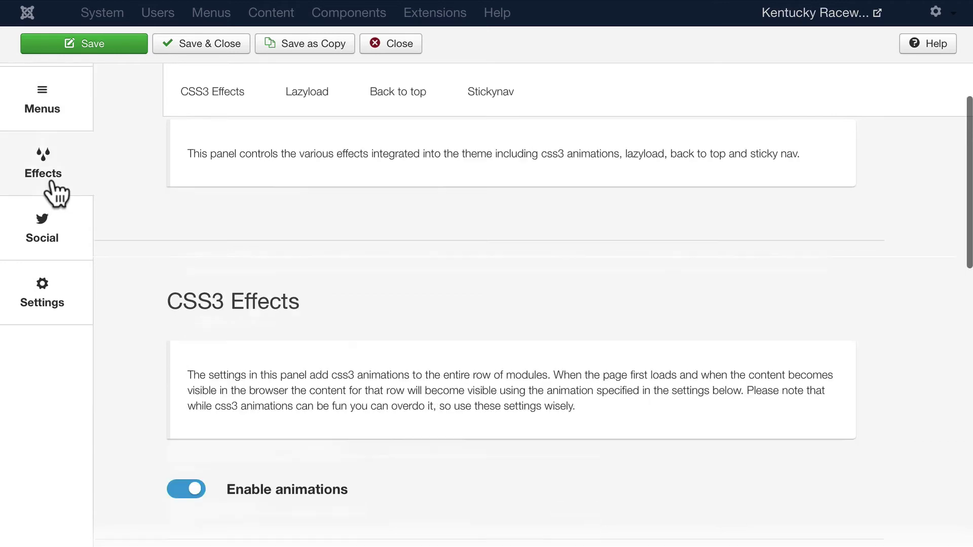
pyautogui.click(49, 244)
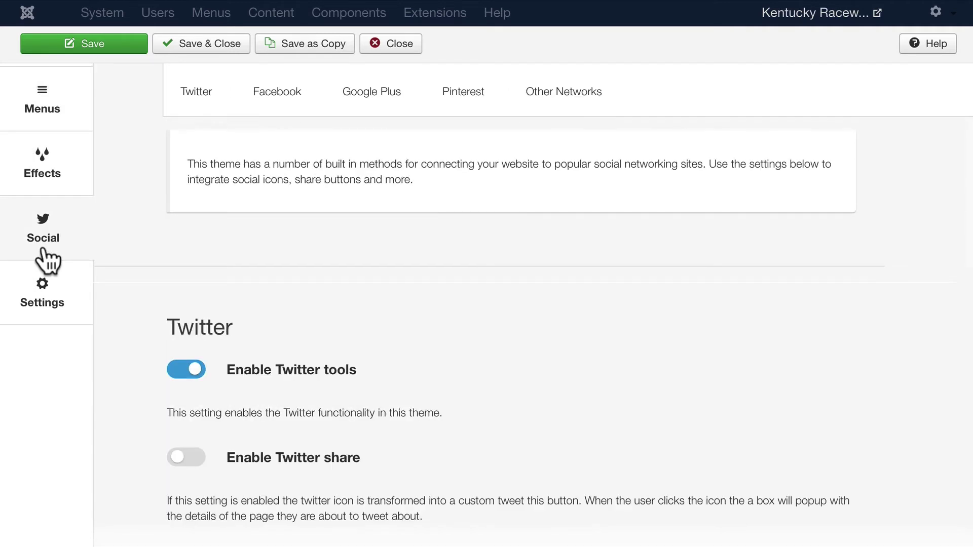
pyautogui.click(44, 302)
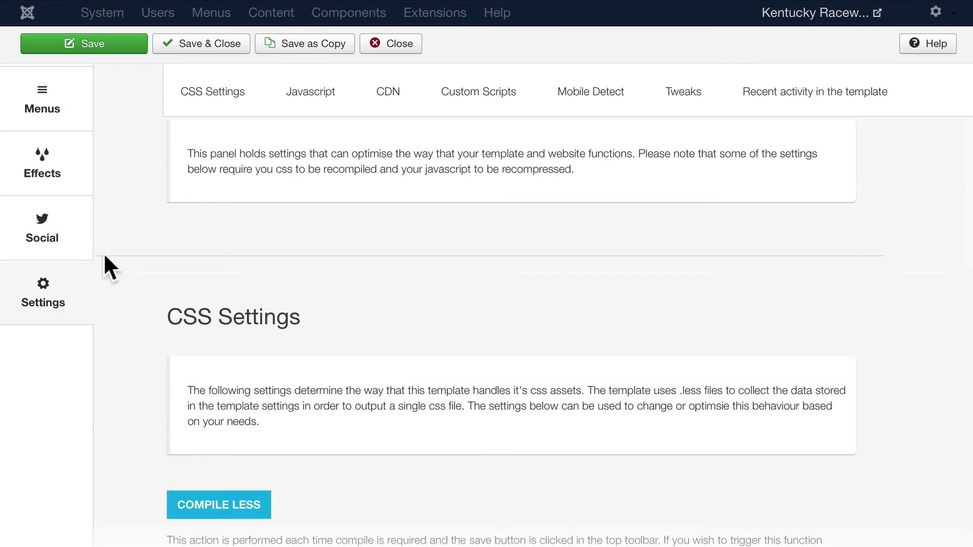
pyautogui.scroll(4, 103, 256)
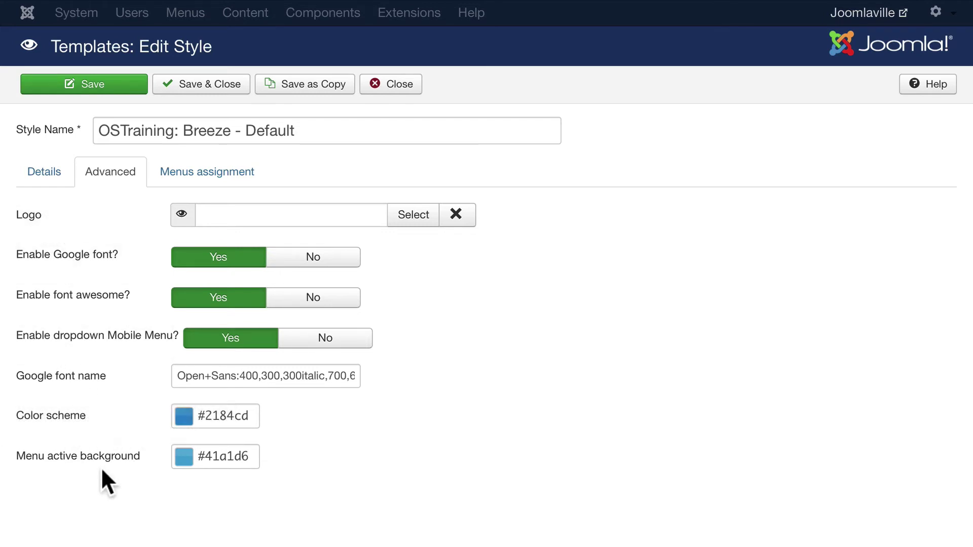
# - Change the Breeze colour scheme from #2184cd to green #27cf21 and view its menu assignments
pyautogui.click(185, 417)
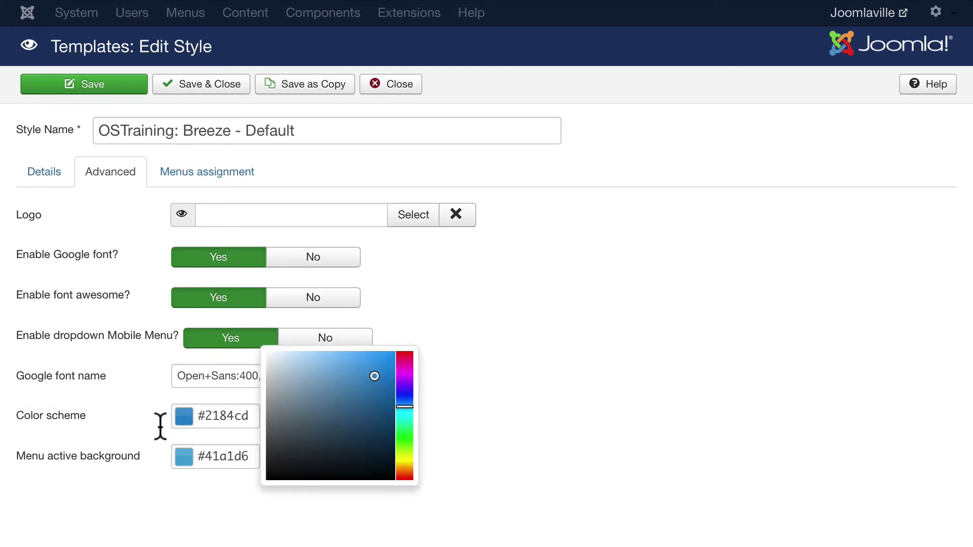
pyautogui.click(404, 438)
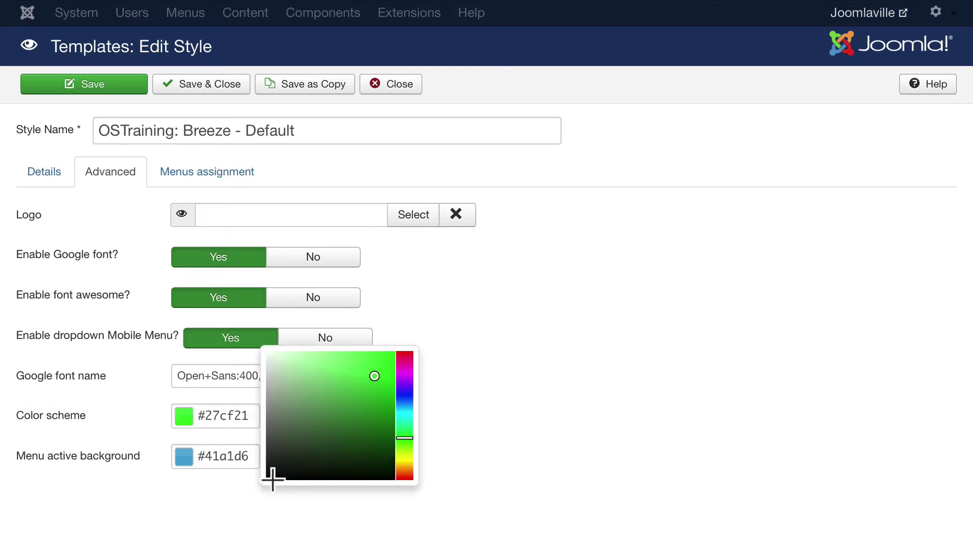
pyautogui.click(607, 412)
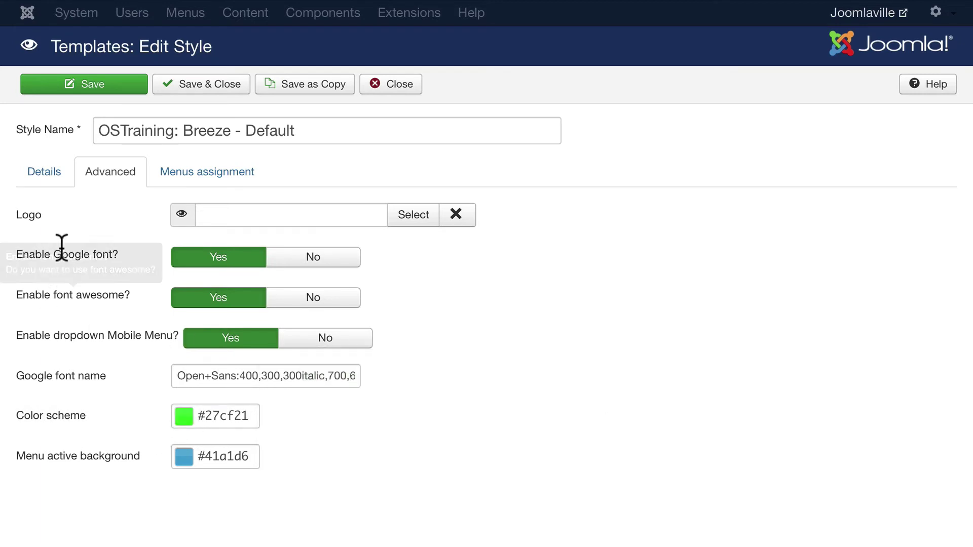
pyautogui.click(214, 176)
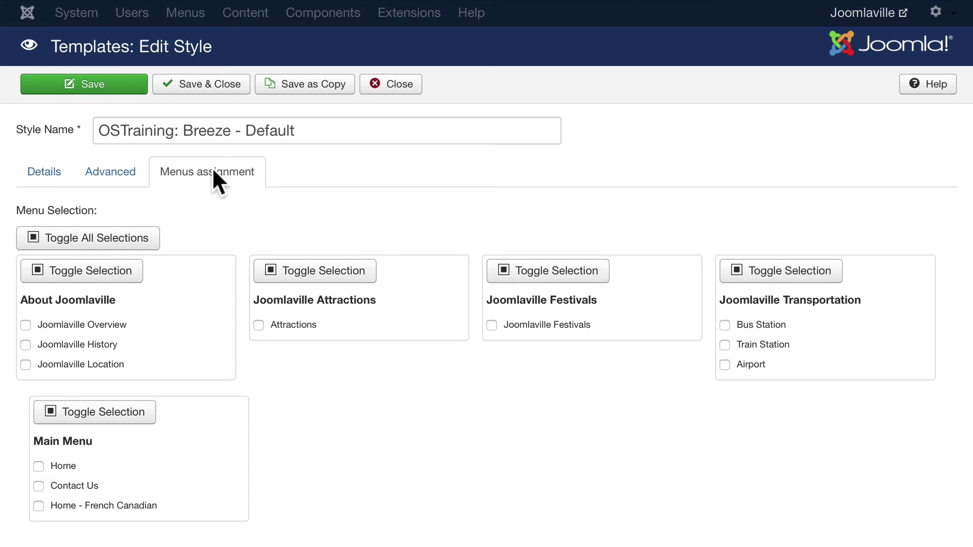
# - Save the green Breeze style, then assign protostar to Joomlaville Overview and Location and save
pyautogui.click(199, 85)
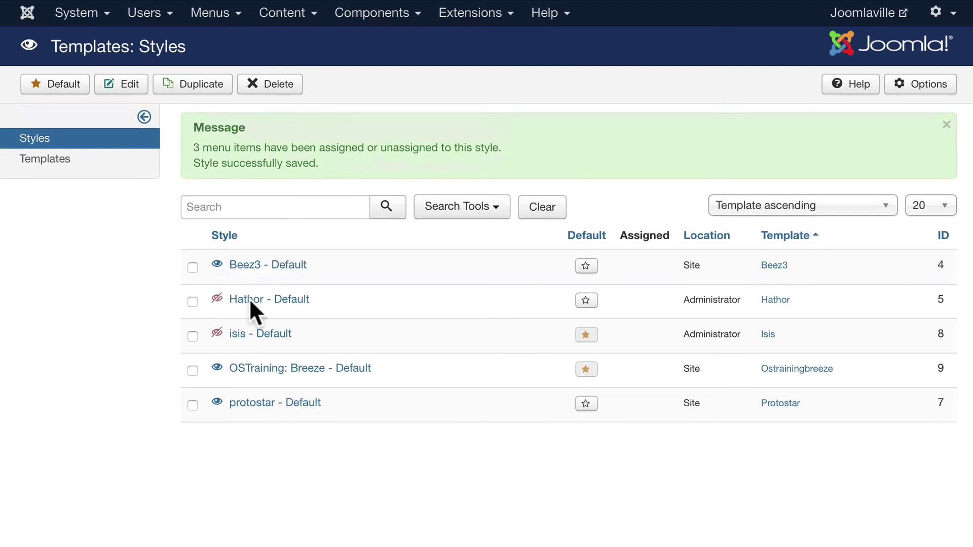
pyautogui.click(244, 399)
pyautogui.click(215, 177)
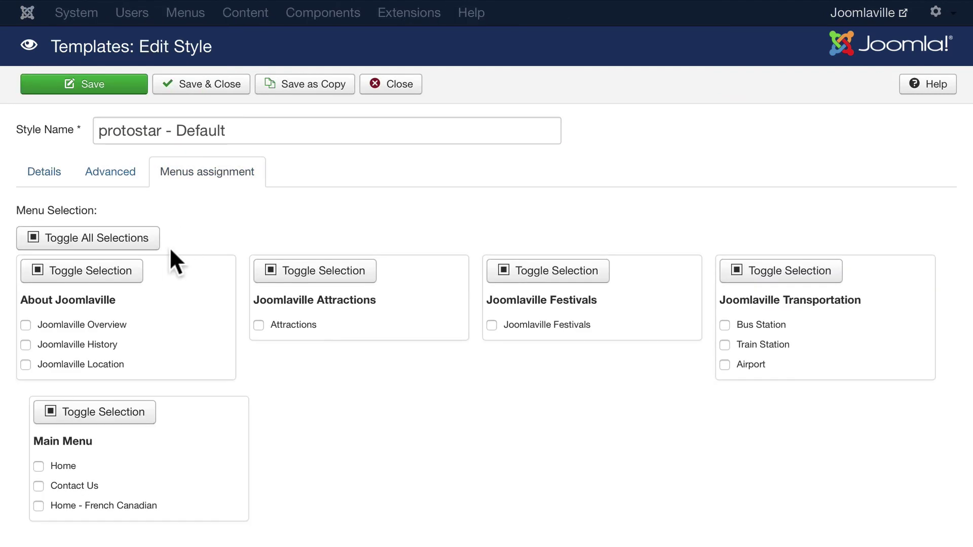
pyautogui.click(25, 325)
pyautogui.click(26, 365)
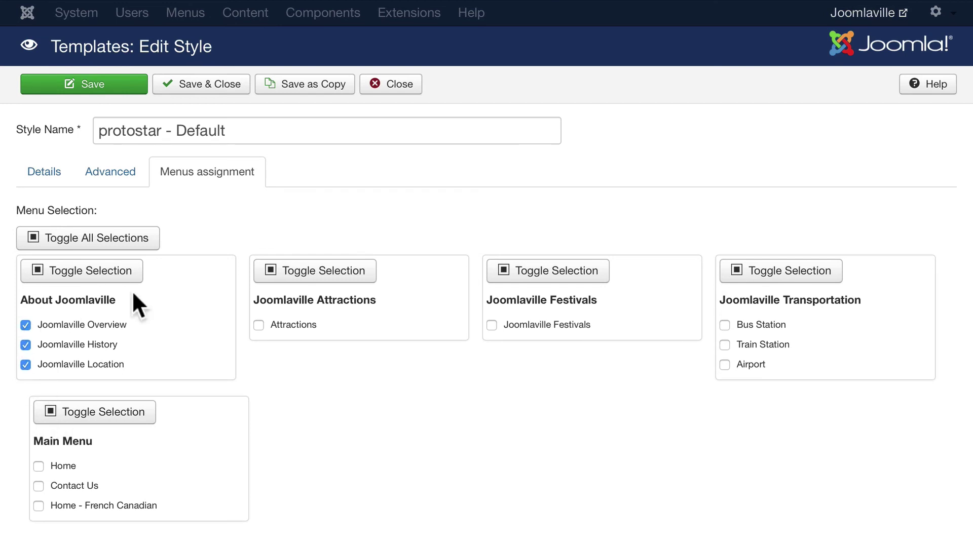
pyautogui.click(194, 85)
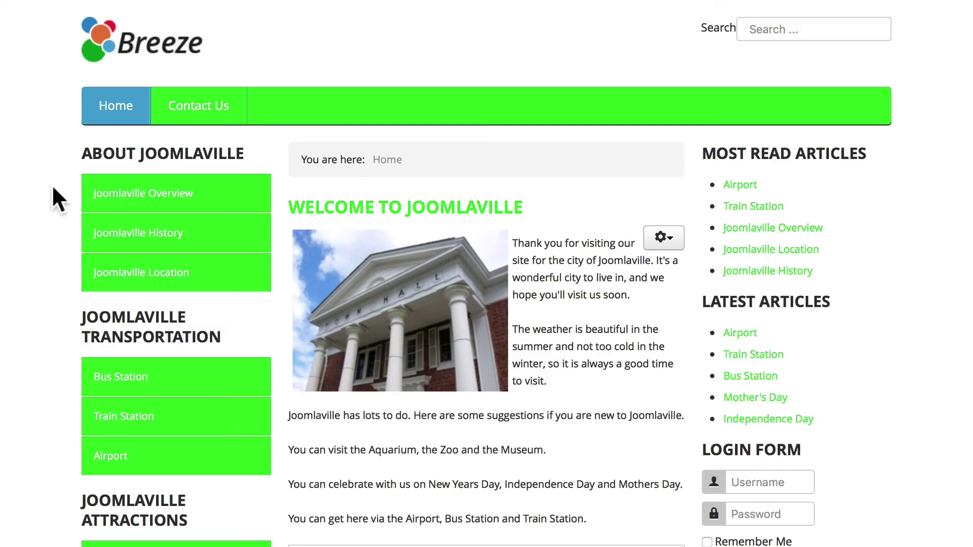
pyautogui.click(150, 197)
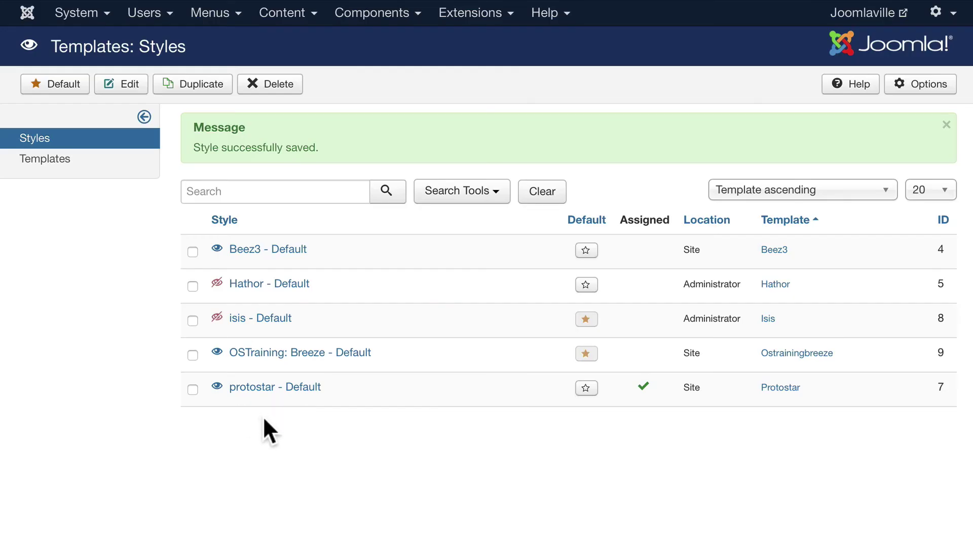
# - Untick Joomlaville Overview, History and Location in protostar's menu assignments and save it
pyautogui.click(269, 388)
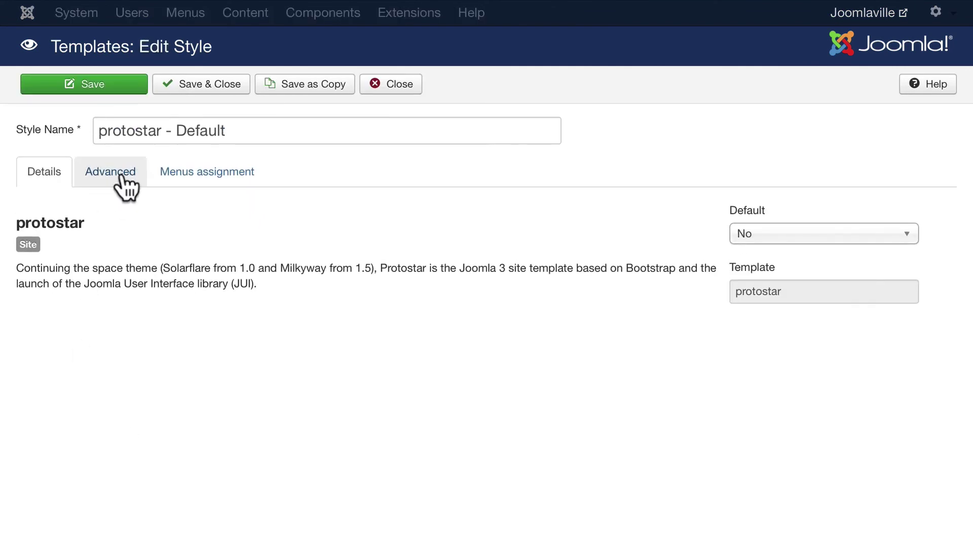
pyautogui.click(207, 172)
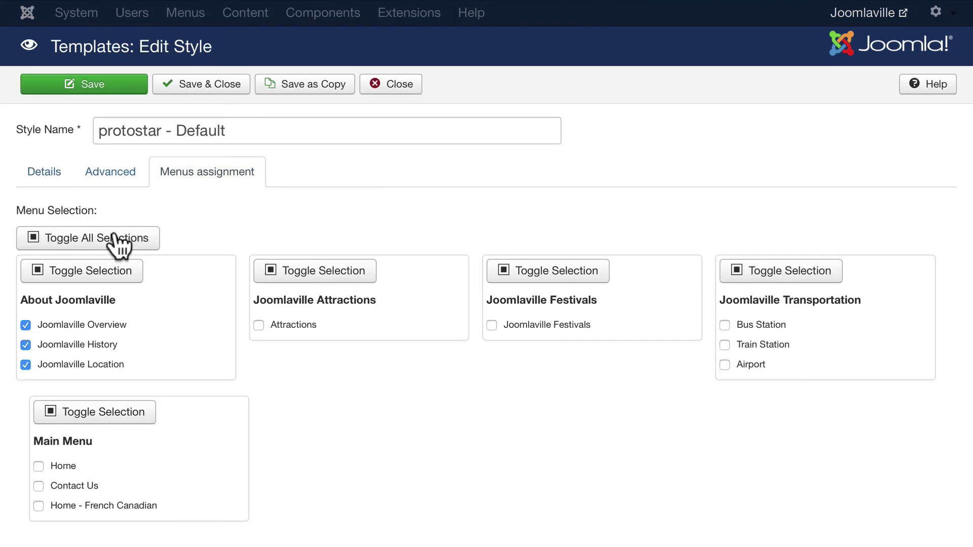
pyautogui.click(26, 325)
pyautogui.click(25, 345)
pyautogui.click(25, 364)
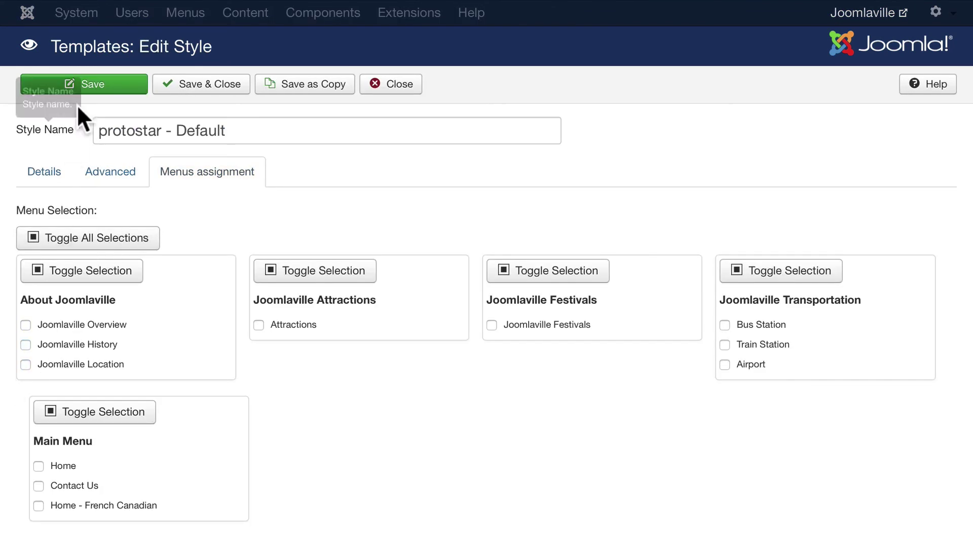
pyautogui.click(201, 85)
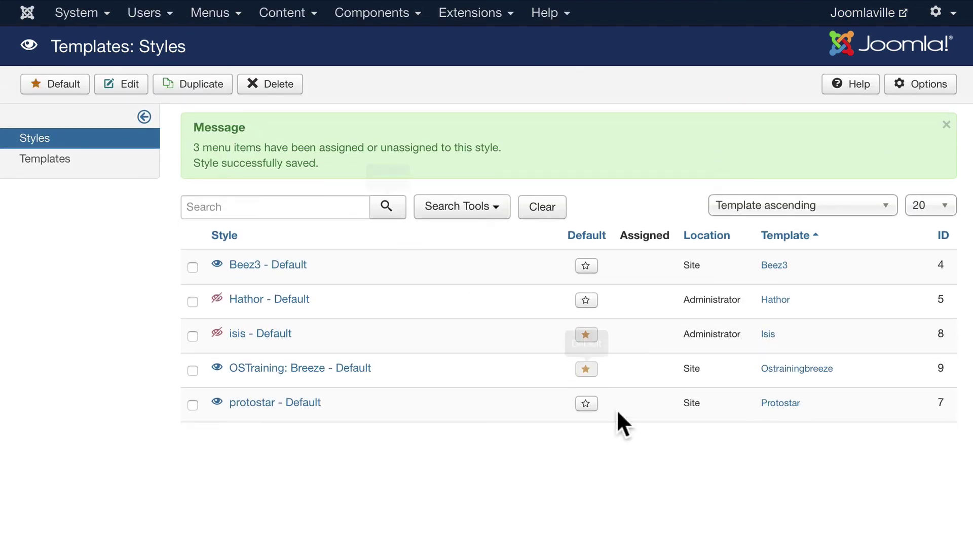